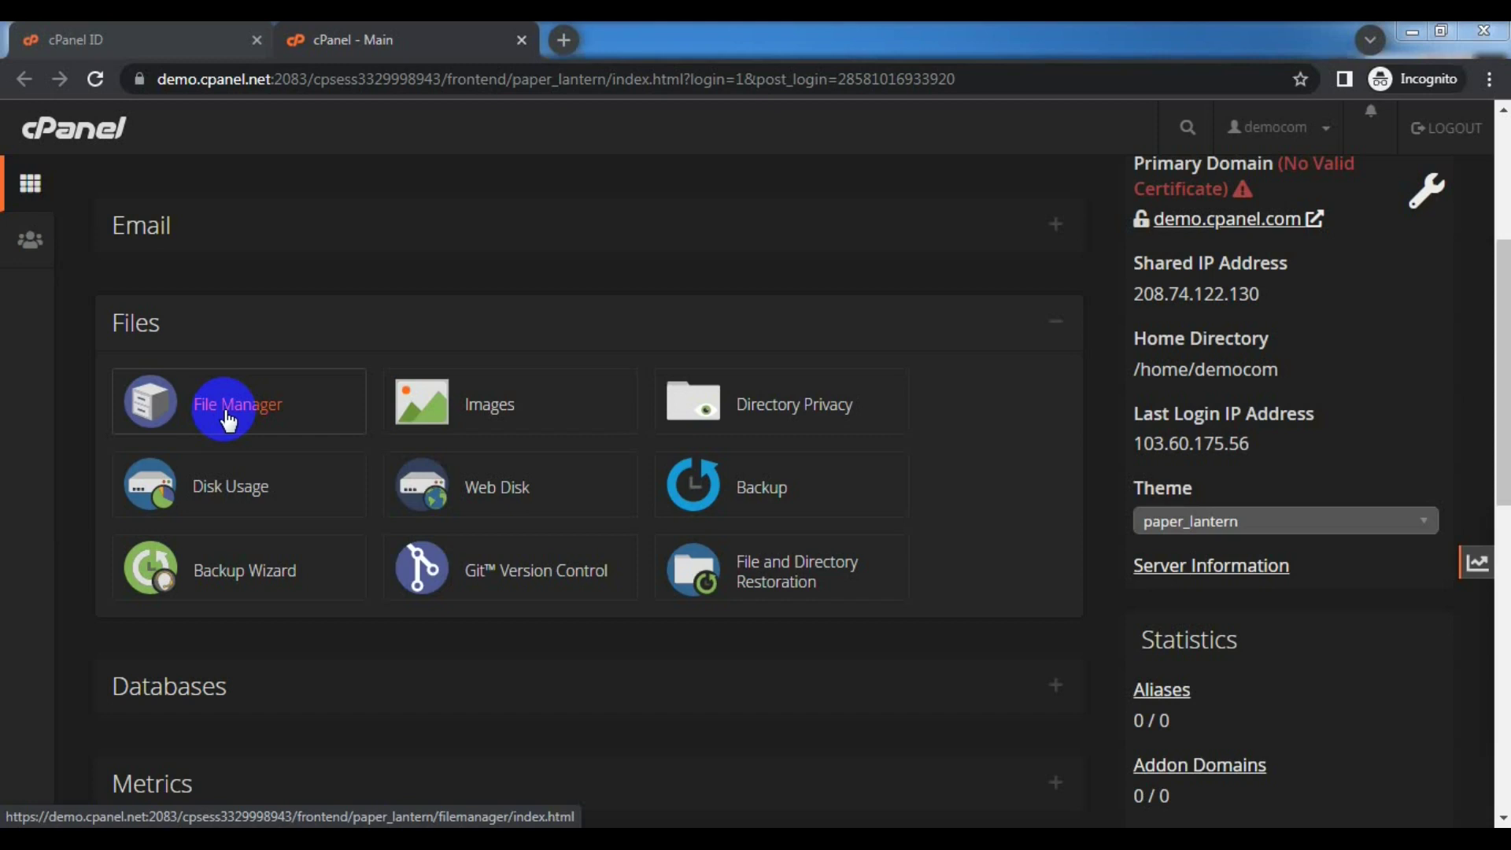
Open the Disk Usage page from the Files section in a new browser tab and switch to it.
right_click(240, 496)
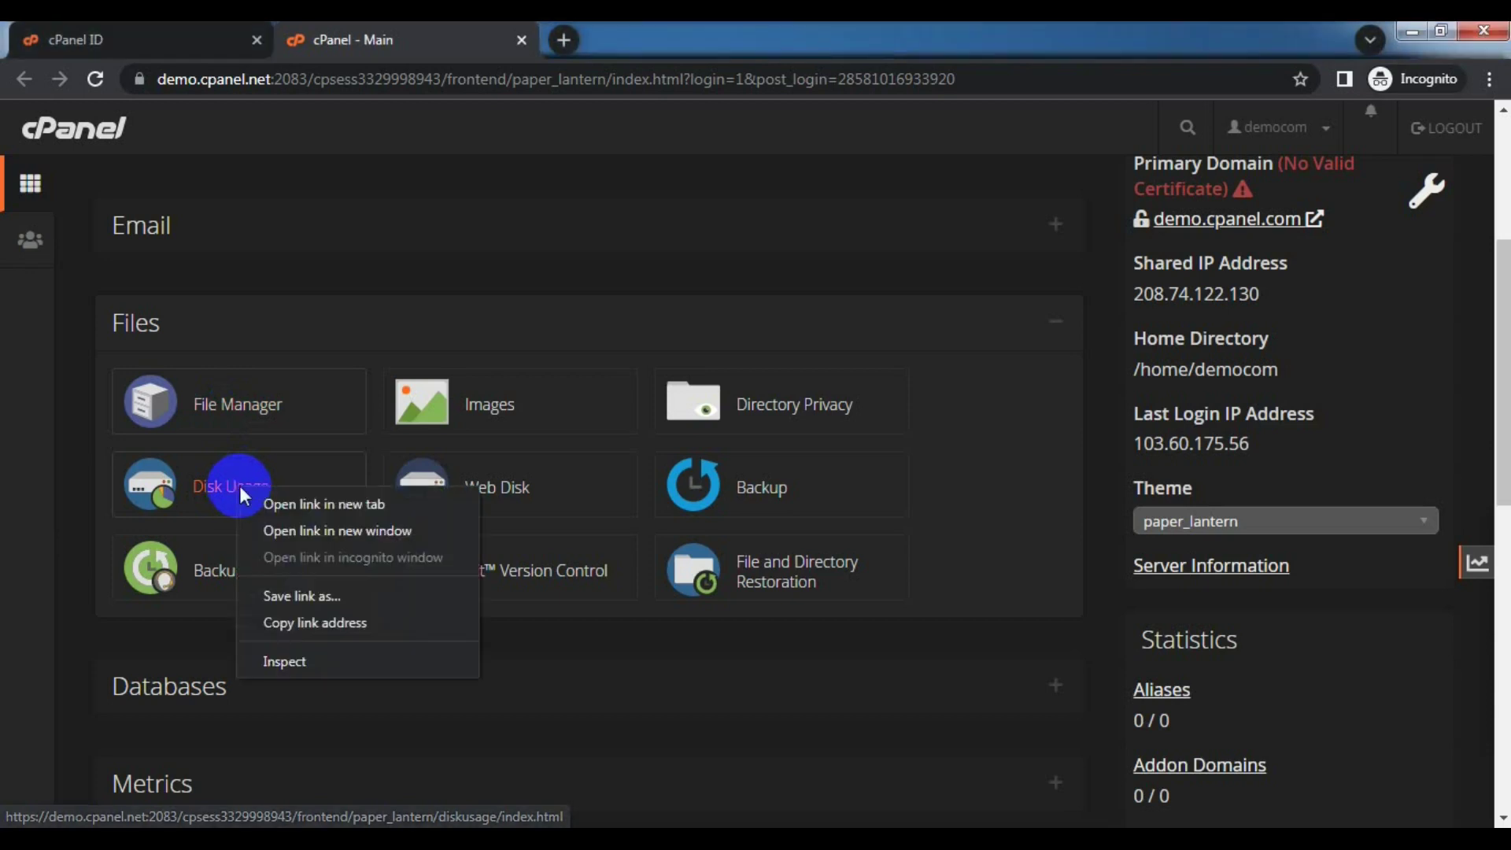
left_click(299, 507)
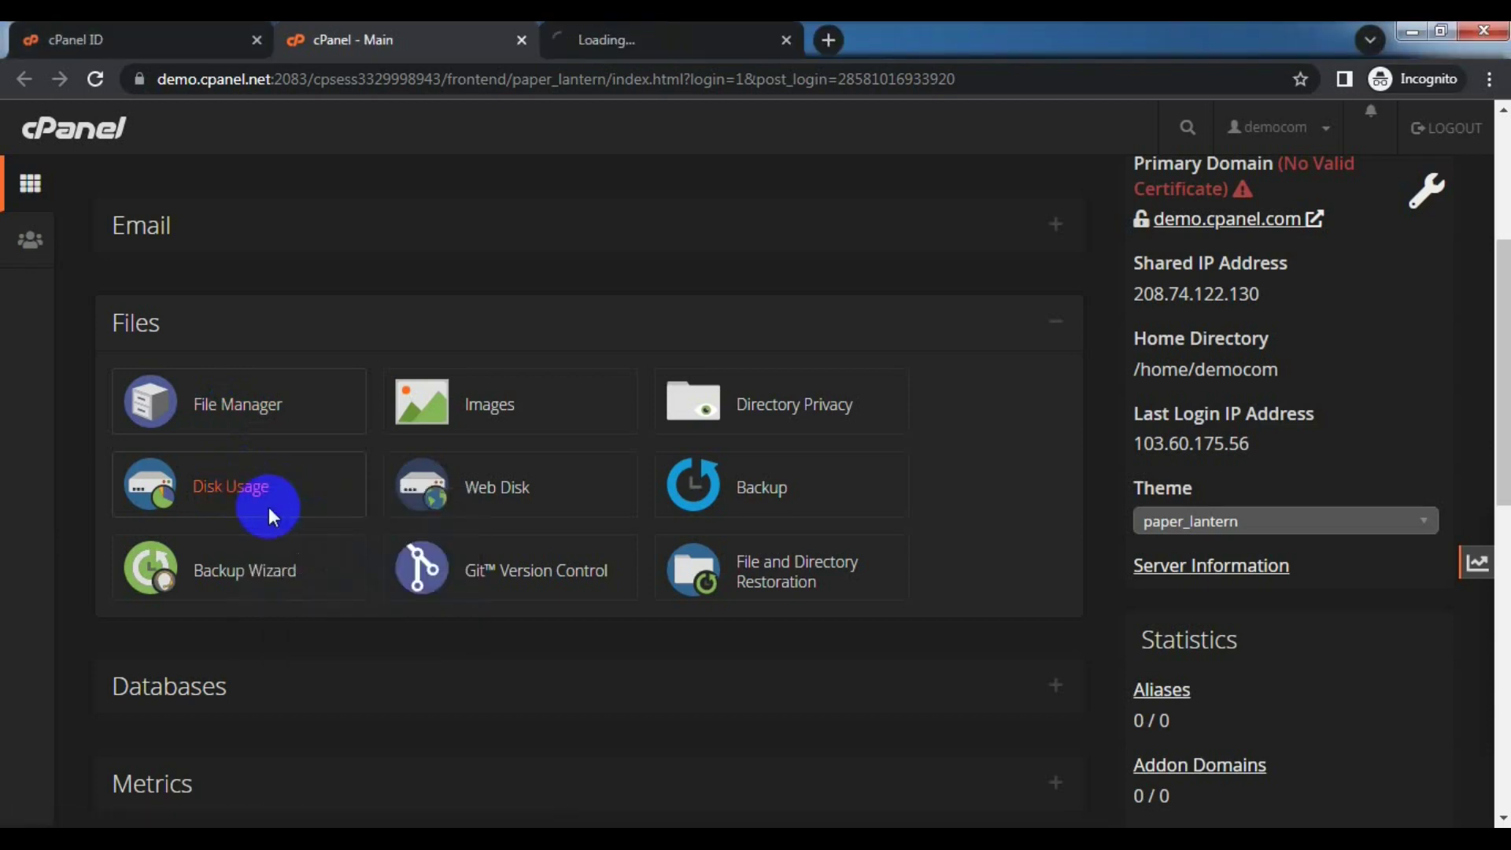
left_click(654, 33)
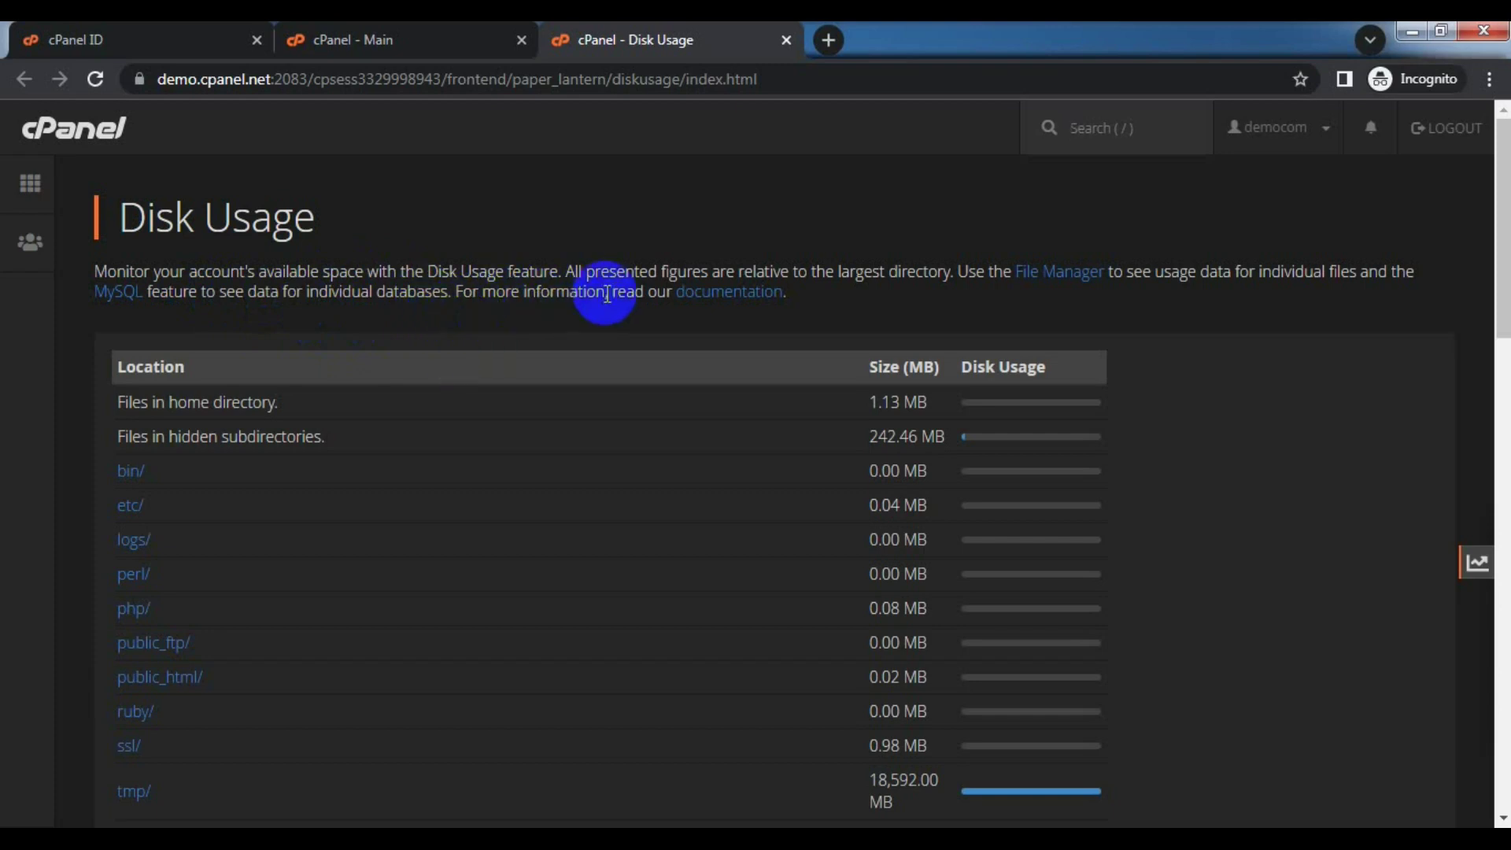
Examine the Disk Usage page's per-location sizes, total disk space used and the sortable directory table.
scroll(405, 364, "down", 2)
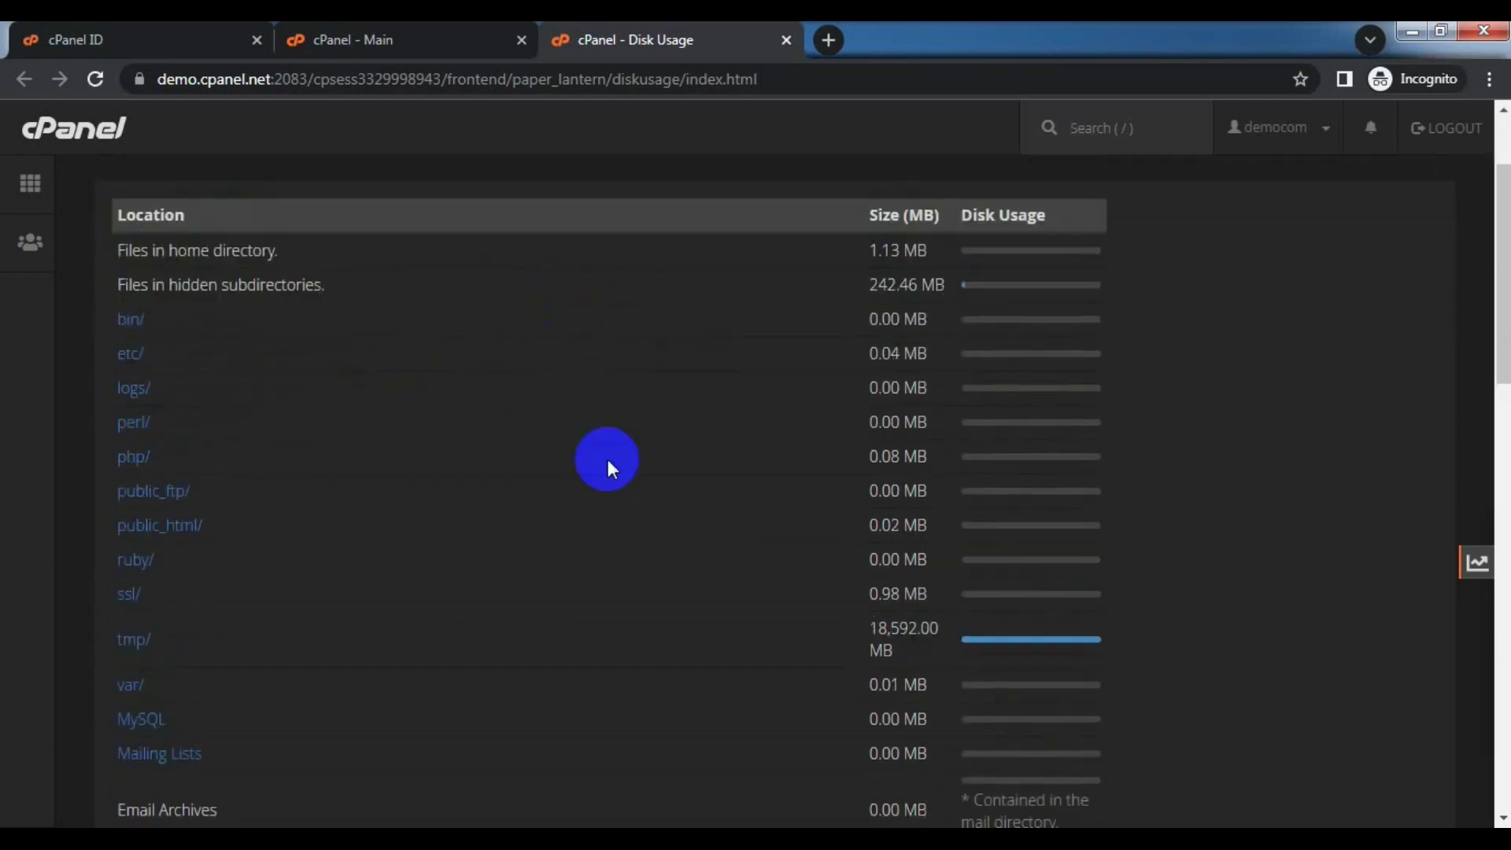
scroll(608, 462, "up", 2)
scroll(504, 411, "down", 8)
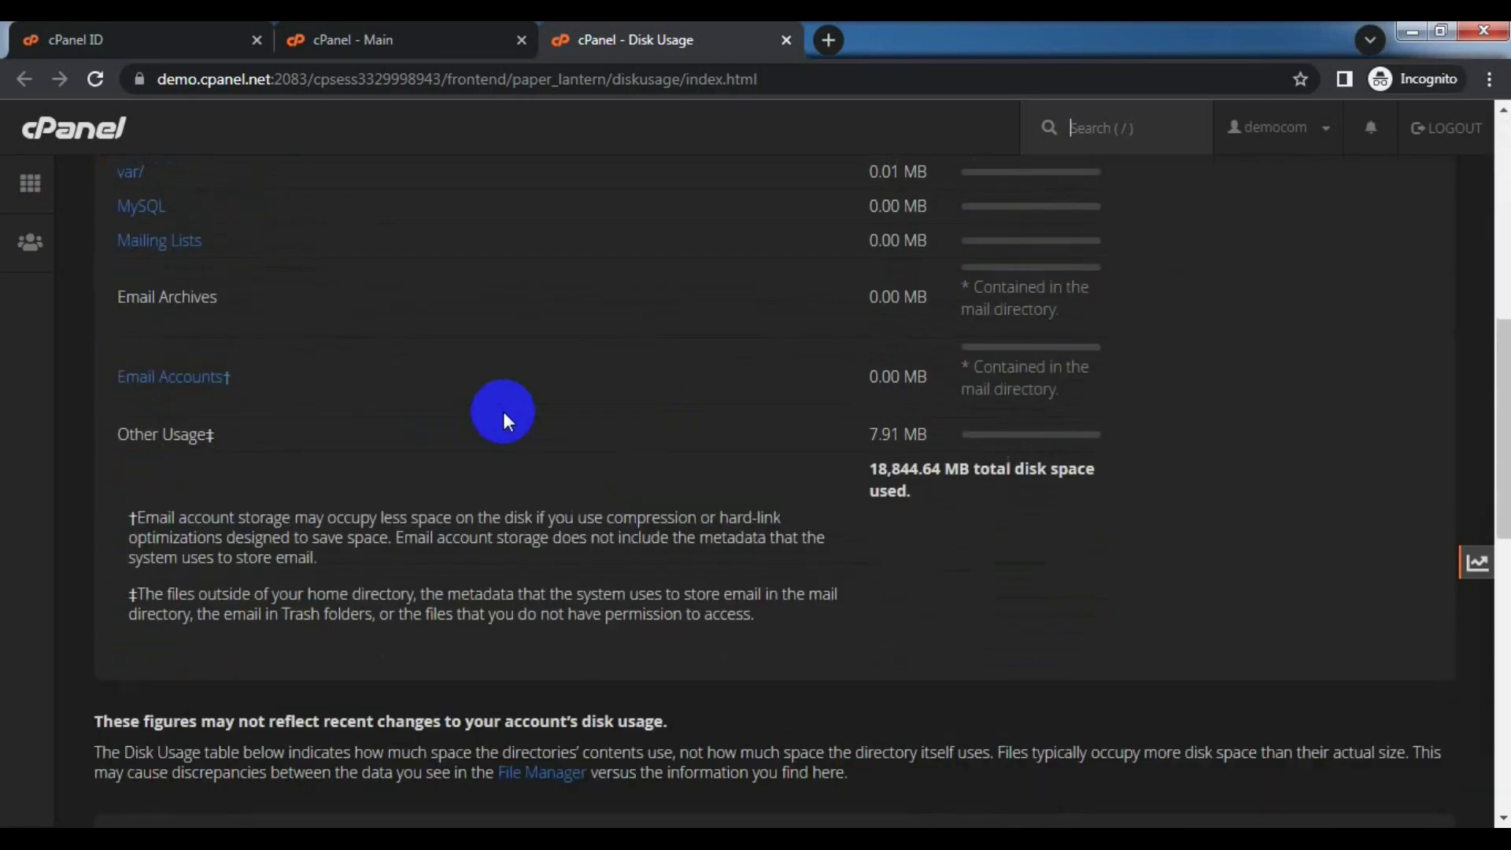
scroll(503, 413, "up", 8)
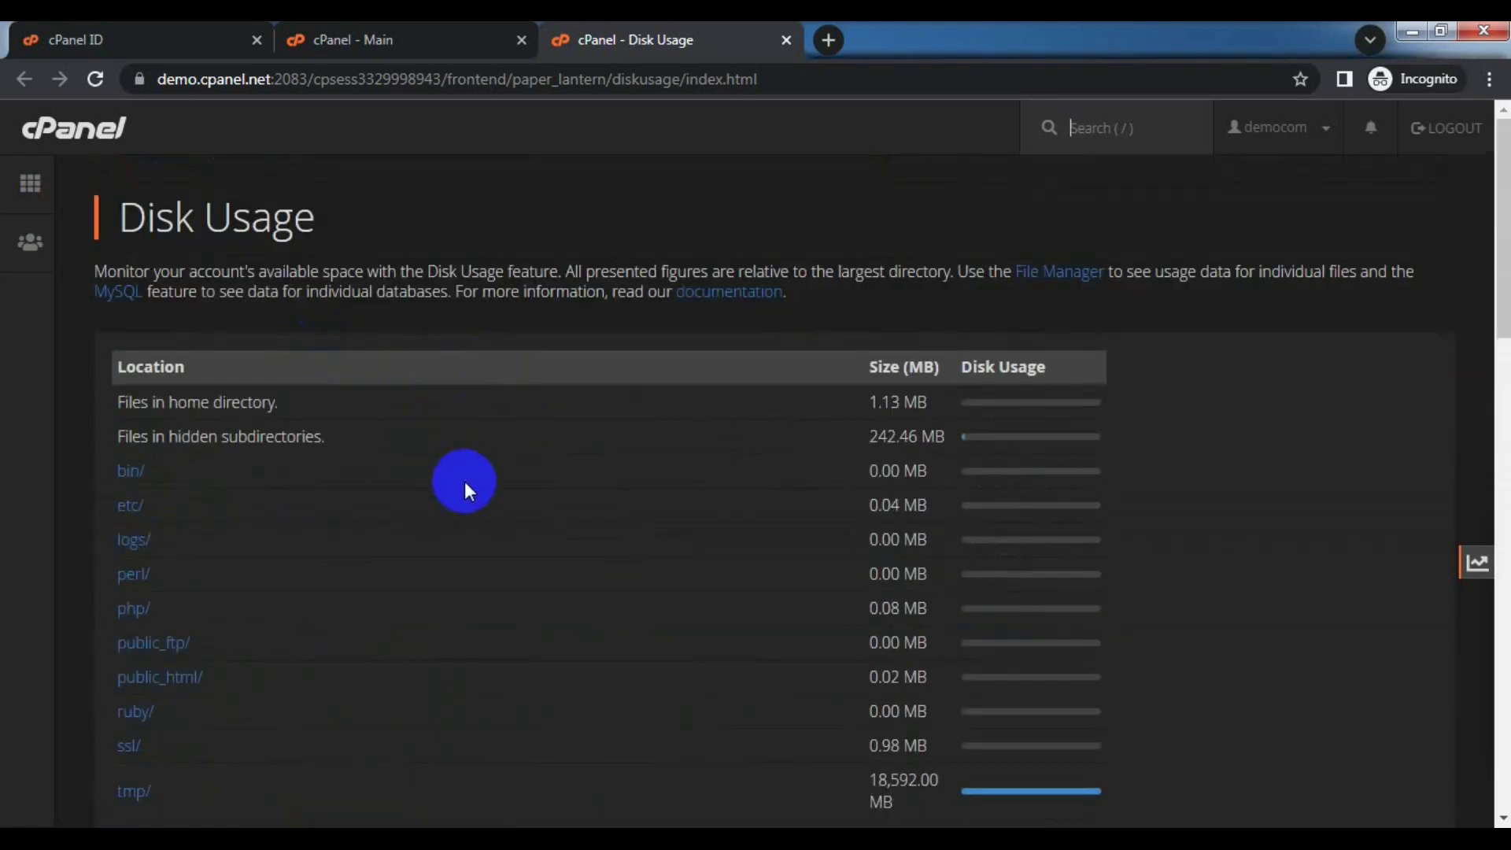
scroll(785, 510, "down", 2)
scroll(811, 510, "up", 2)
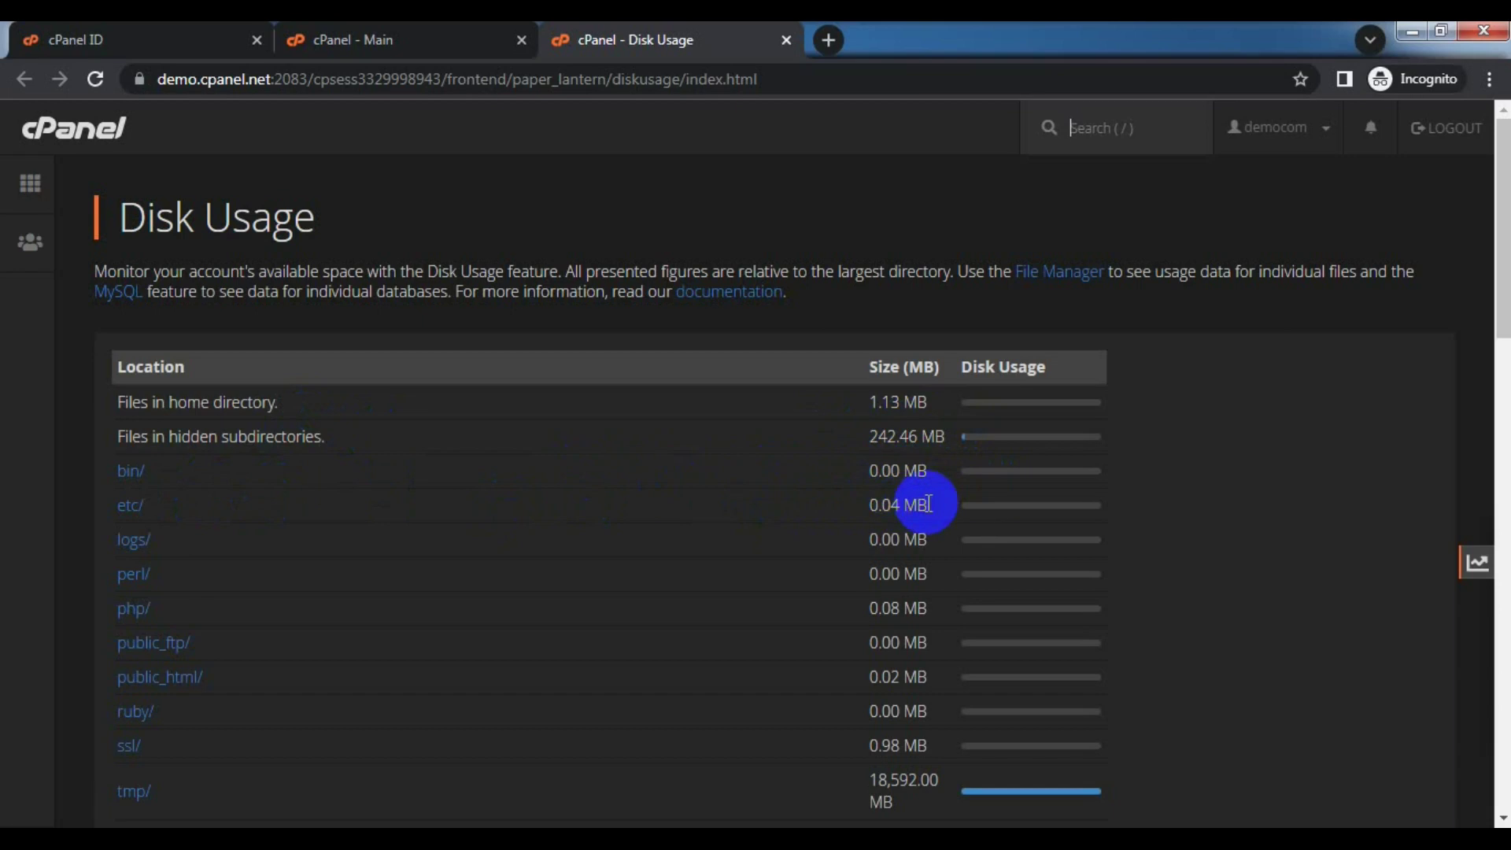
scroll(839, 557, "down", 3)
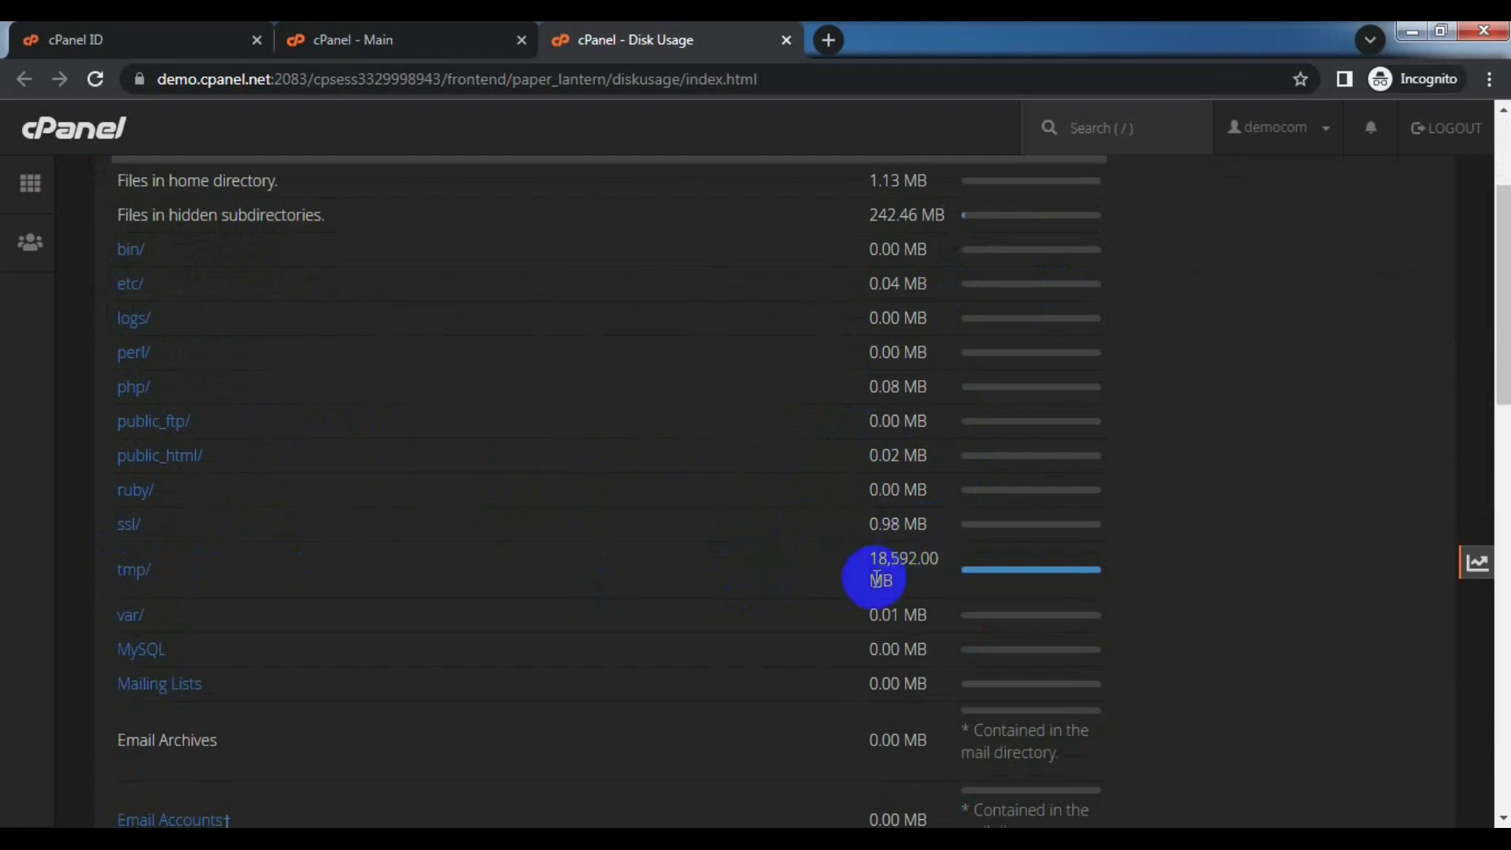
scroll(889, 575, "down", 5)
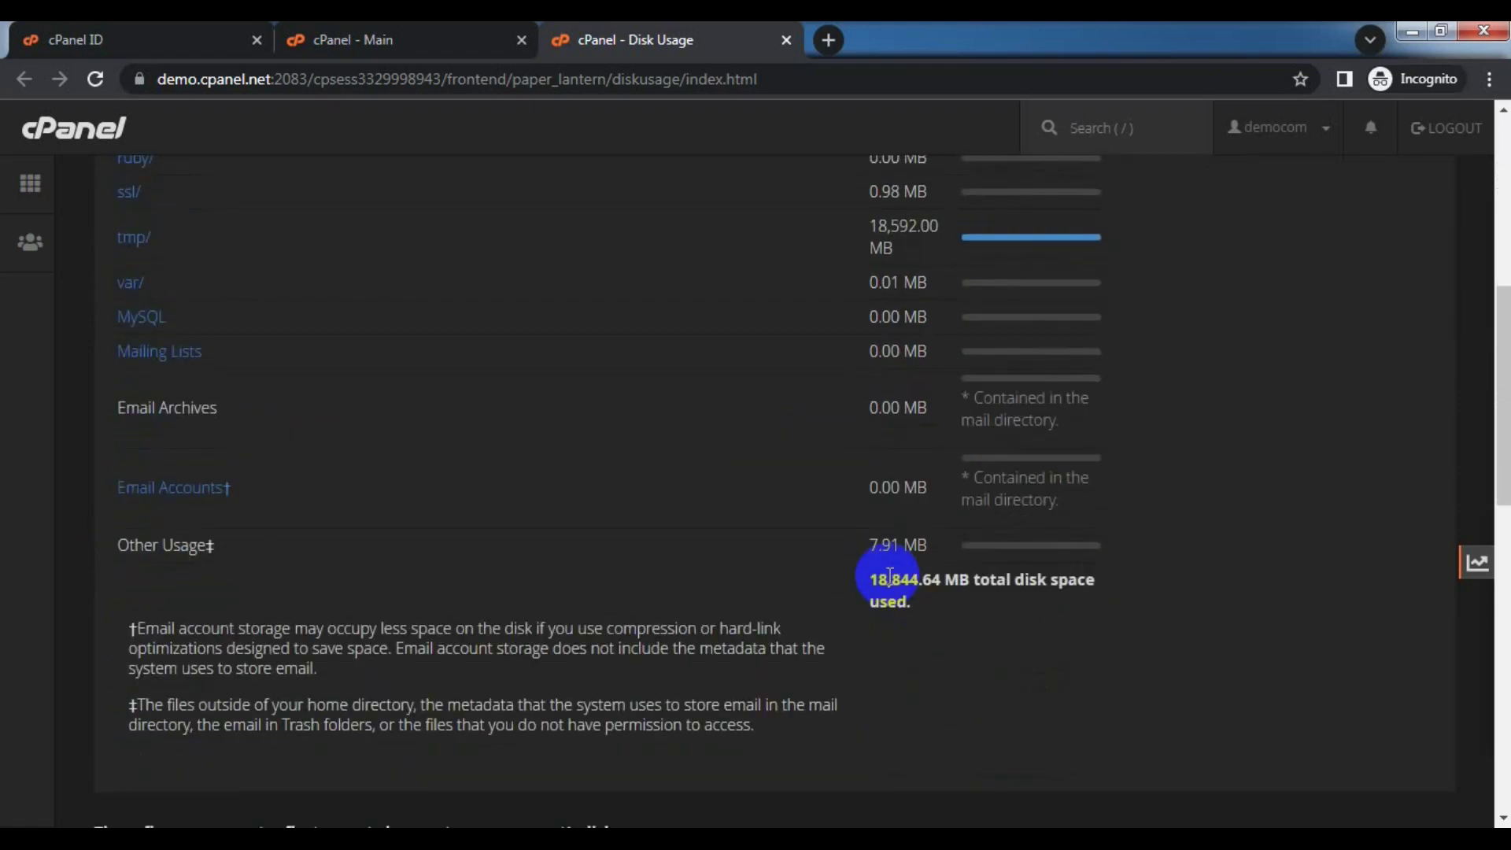
scroll(699, 597, "down", 5)
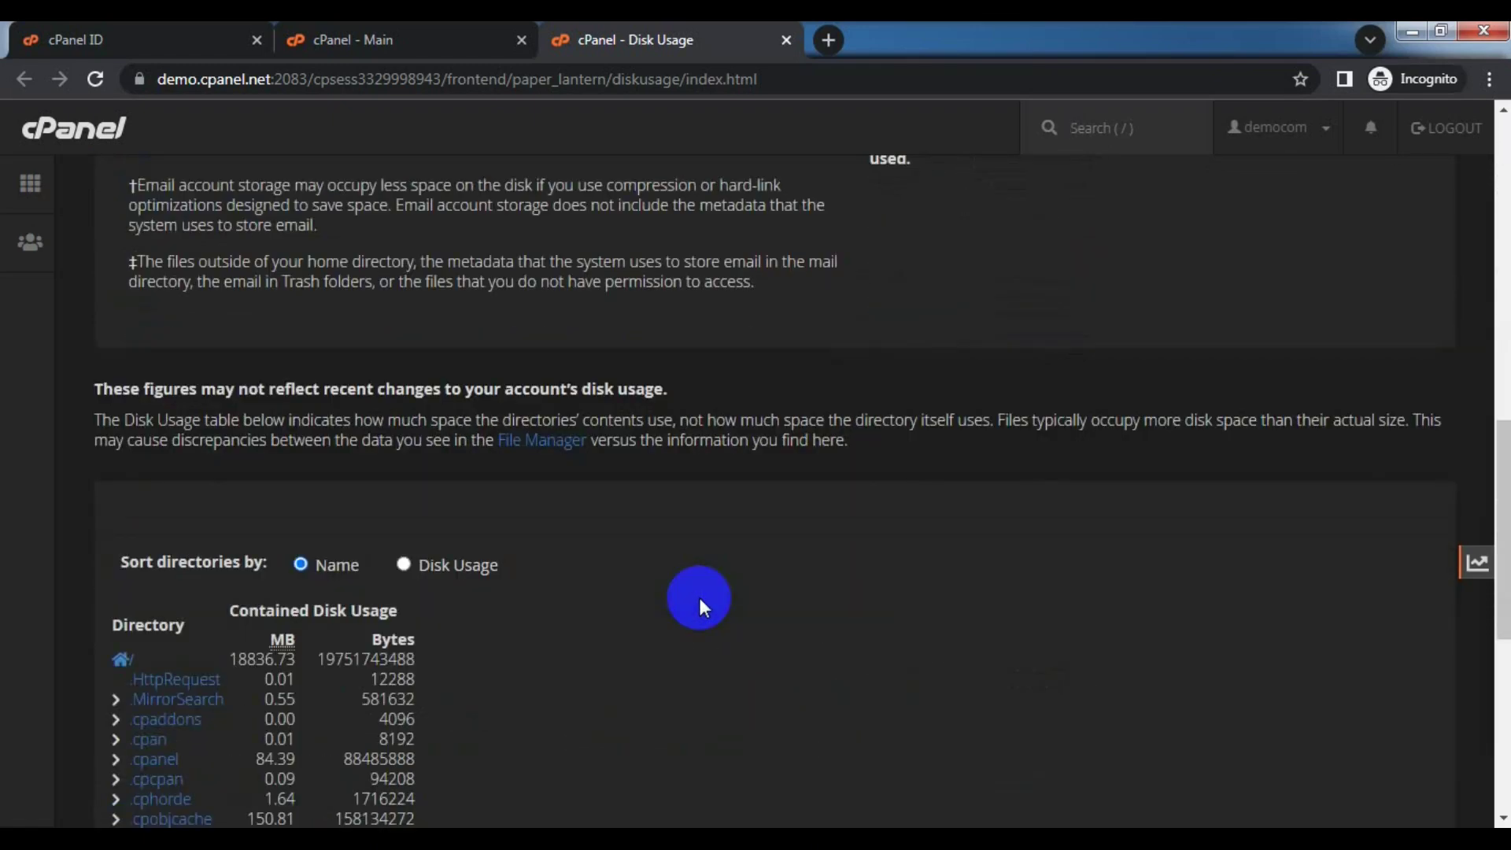
scroll(699, 597, "up", 10)
scroll(700, 599, "up", 1)
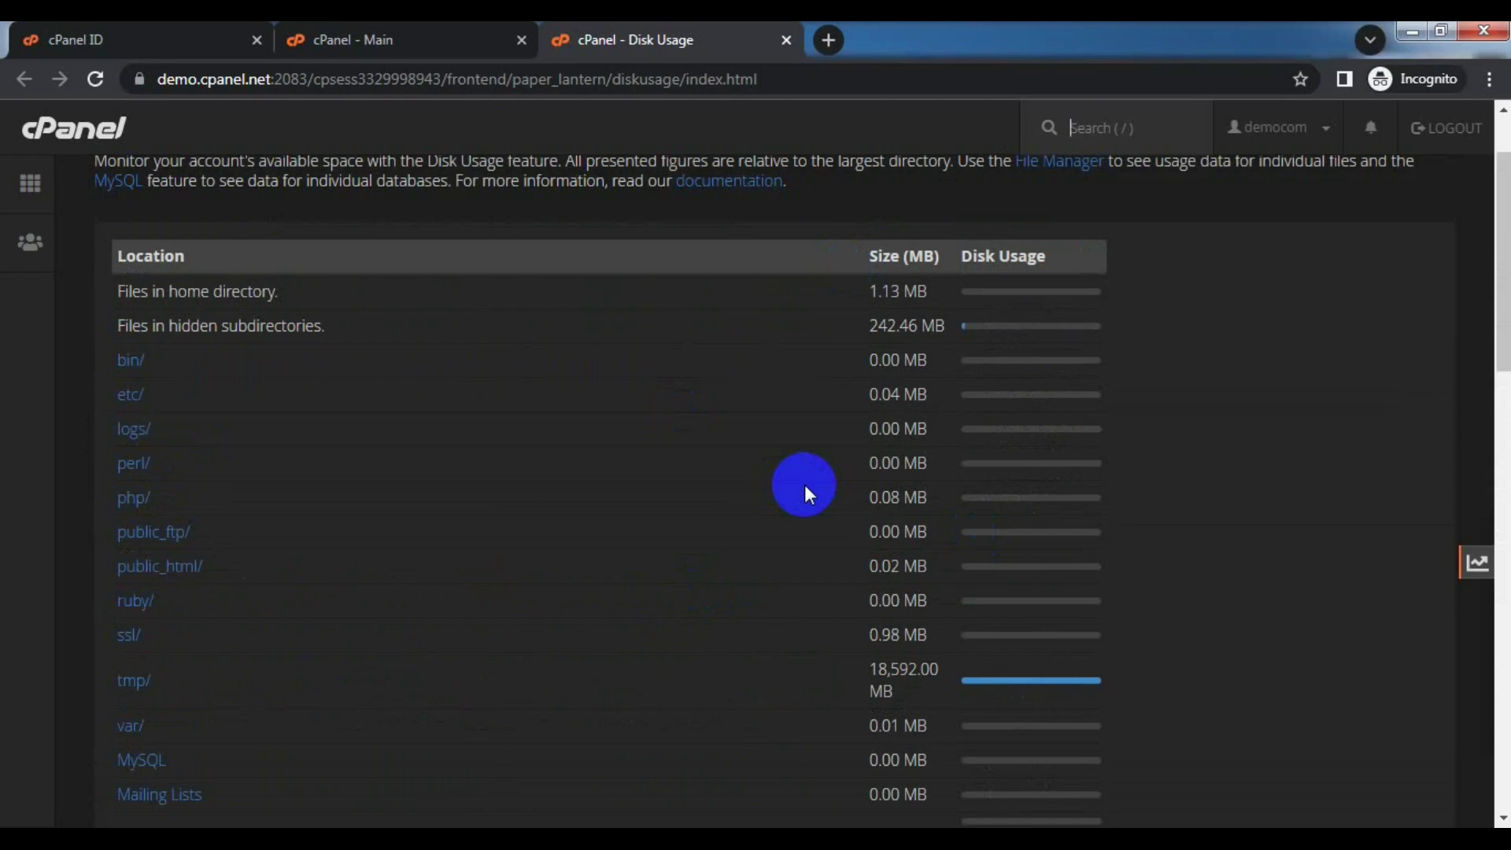
scroll(804, 494, "up", 2)
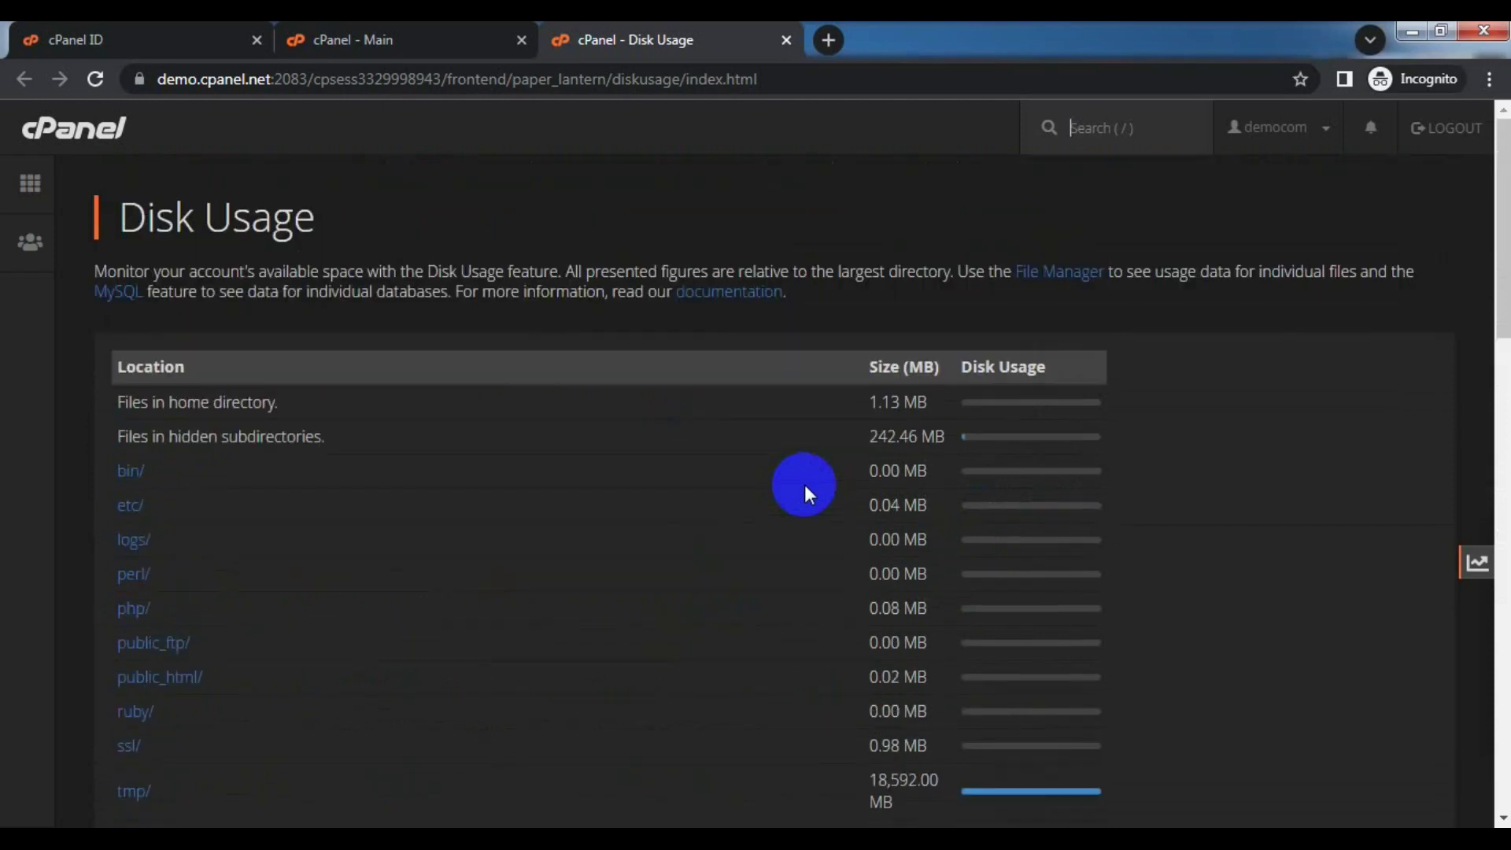
Open the Web Disk page from the cPanel main page in a new browser tab and close the Disk Usage tab.
left_click(349, 31)
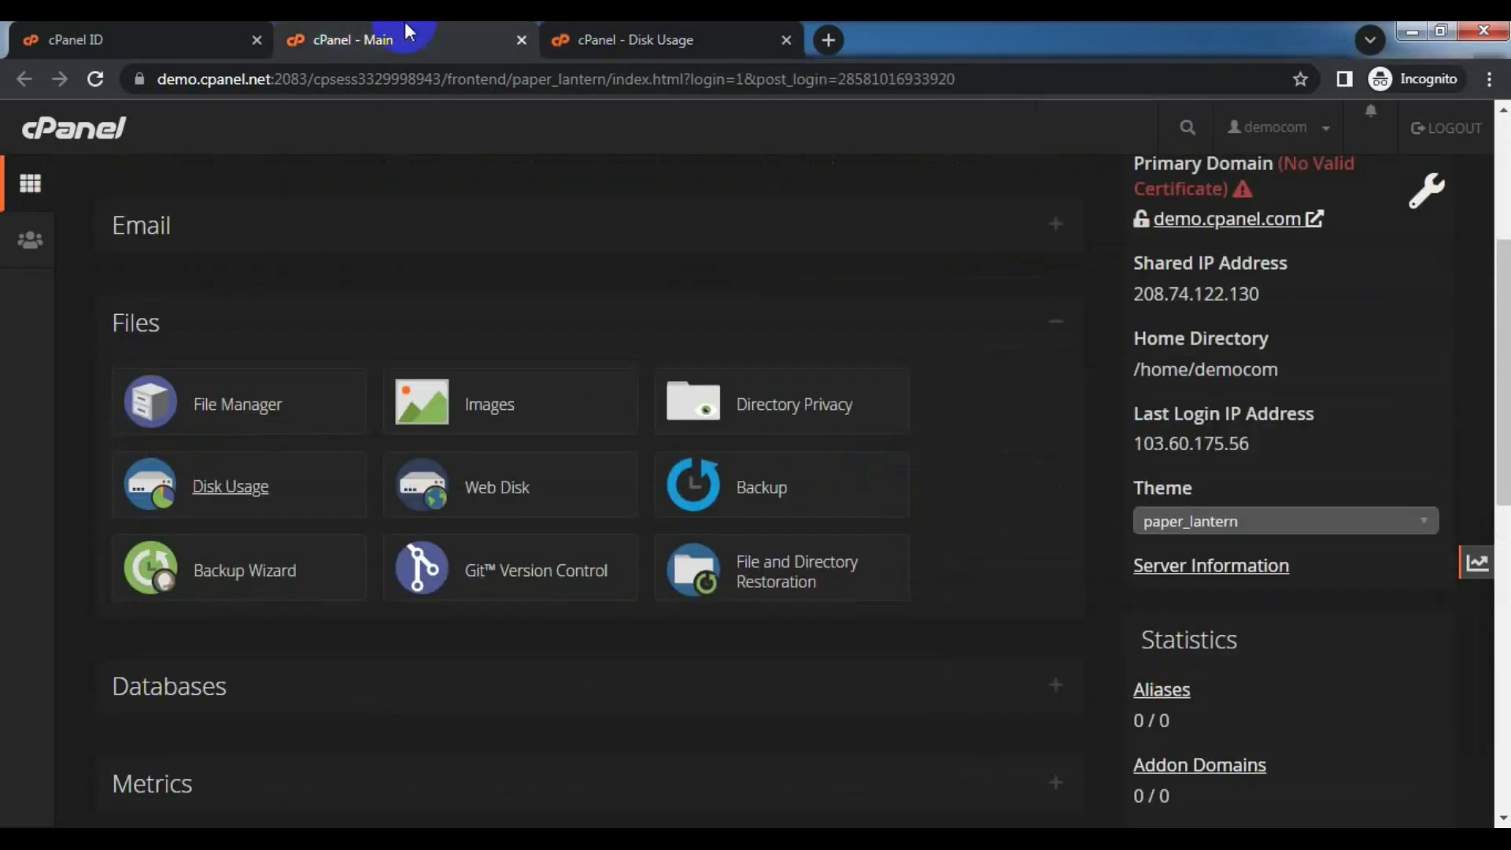
right_click(492, 494)
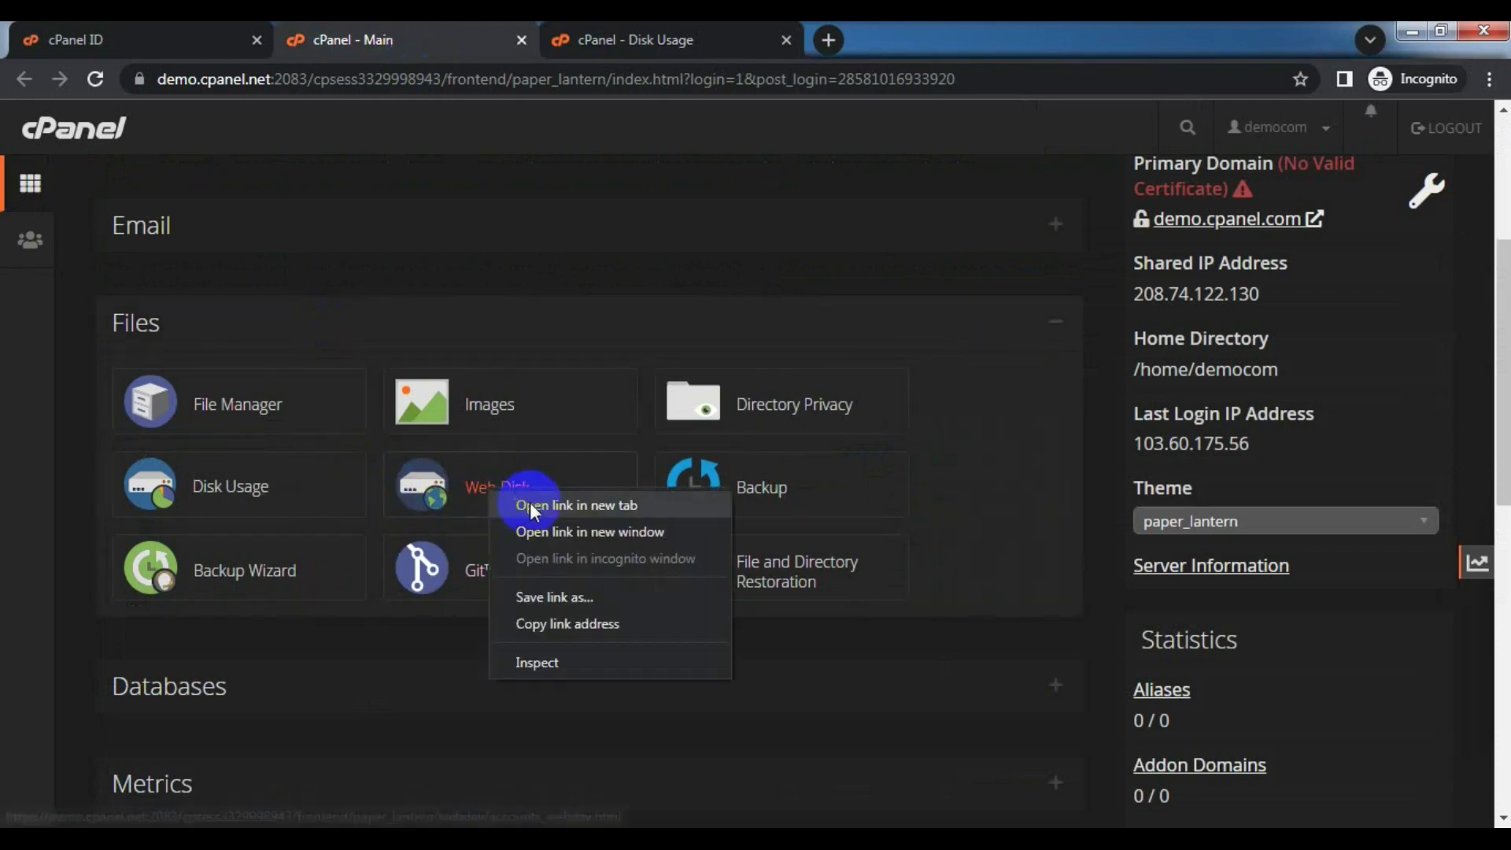
left_click(529, 499)
left_click(892, 35)
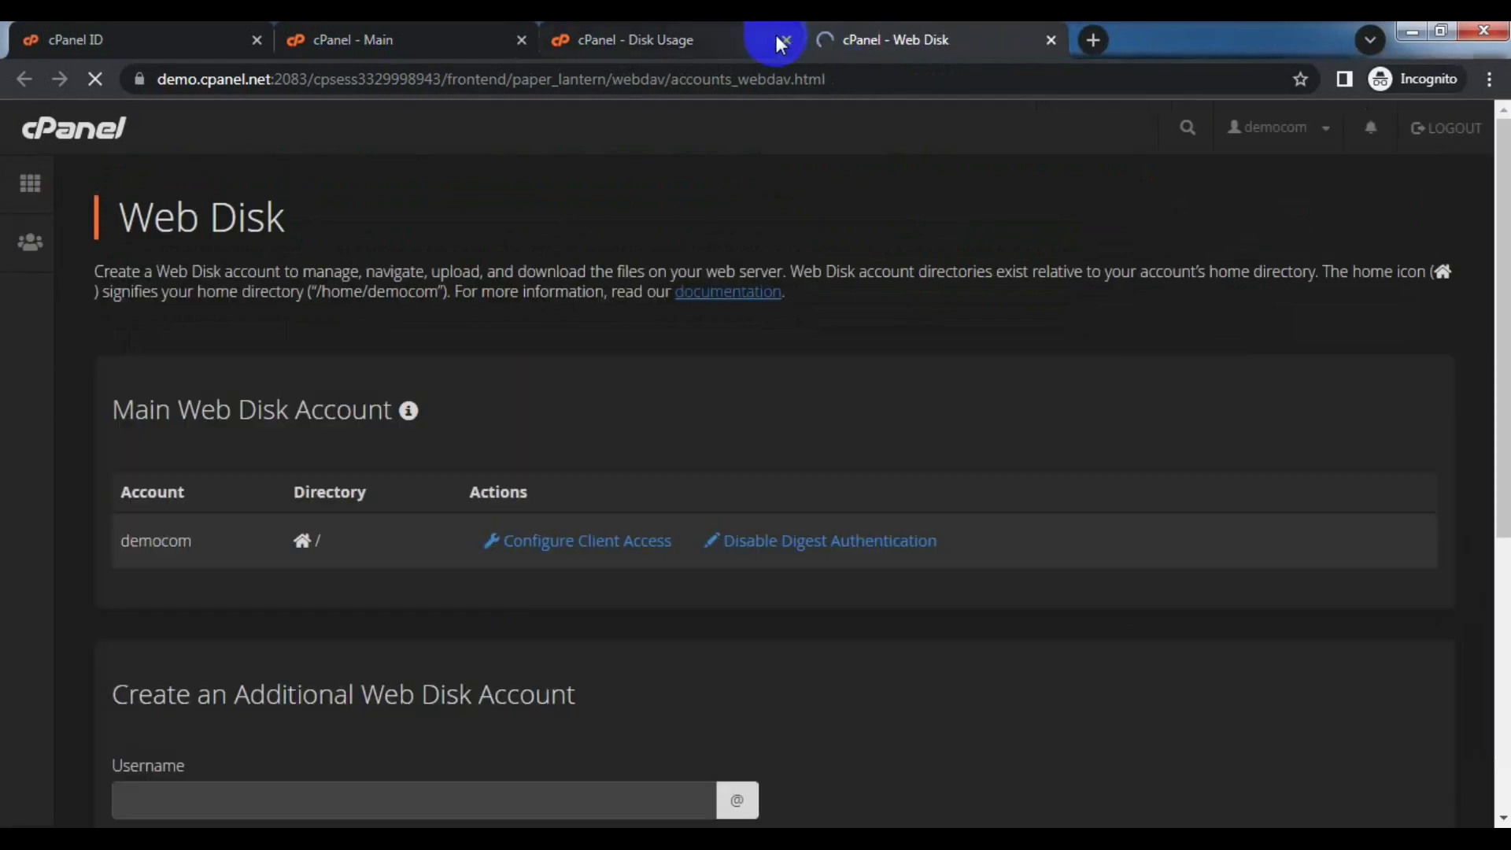
left_click(785, 40)
Review the Web Disk page's main account actions and the additional account form with its username, password, directory and permission fields.
scroll(698, 555, "down", 10)
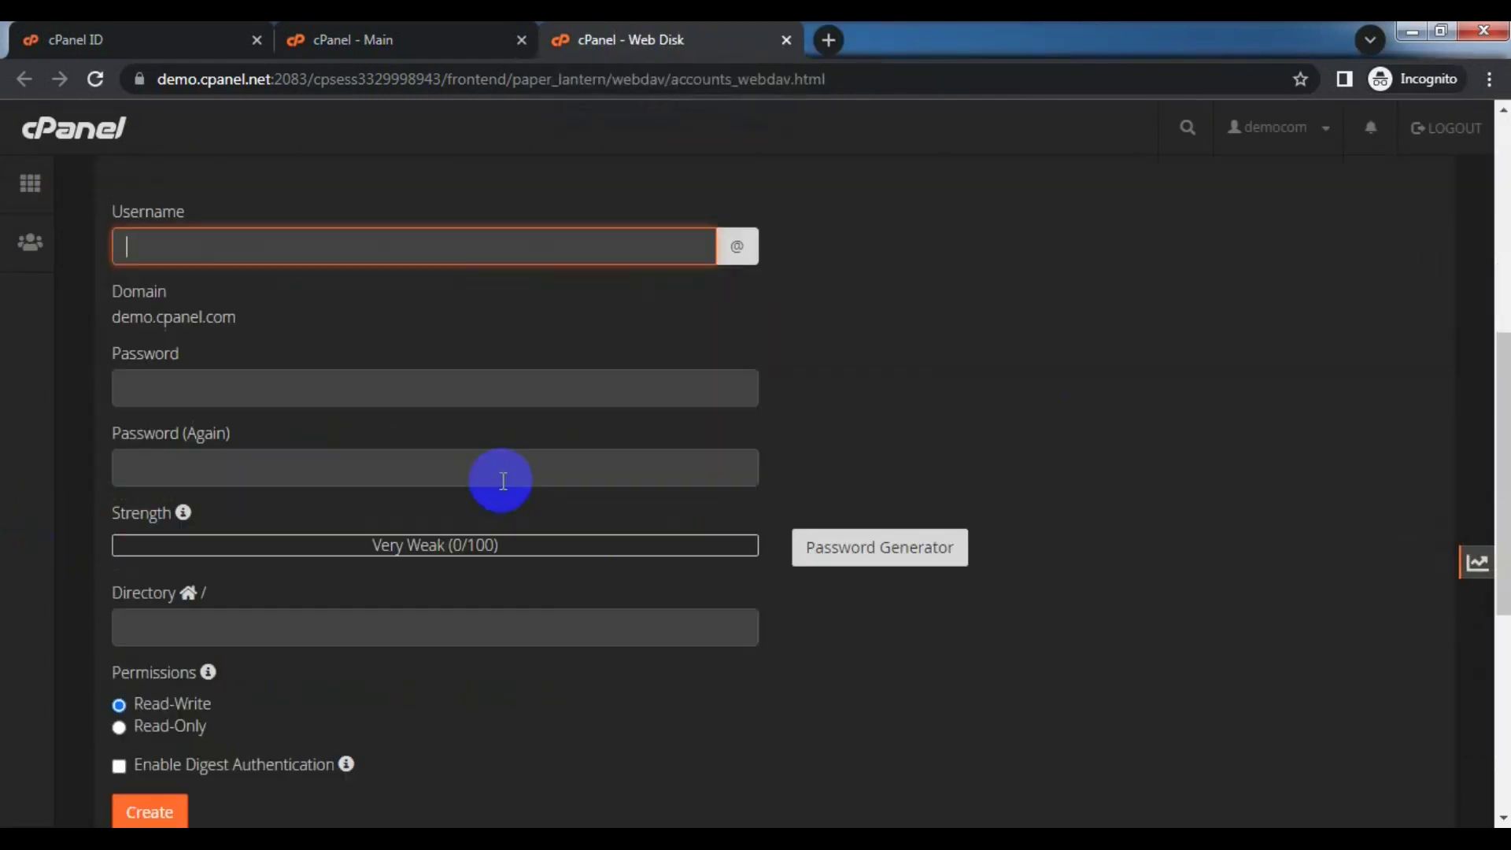
scroll(698, 556, "up", 1)
scroll(540, 518, "up", 10)
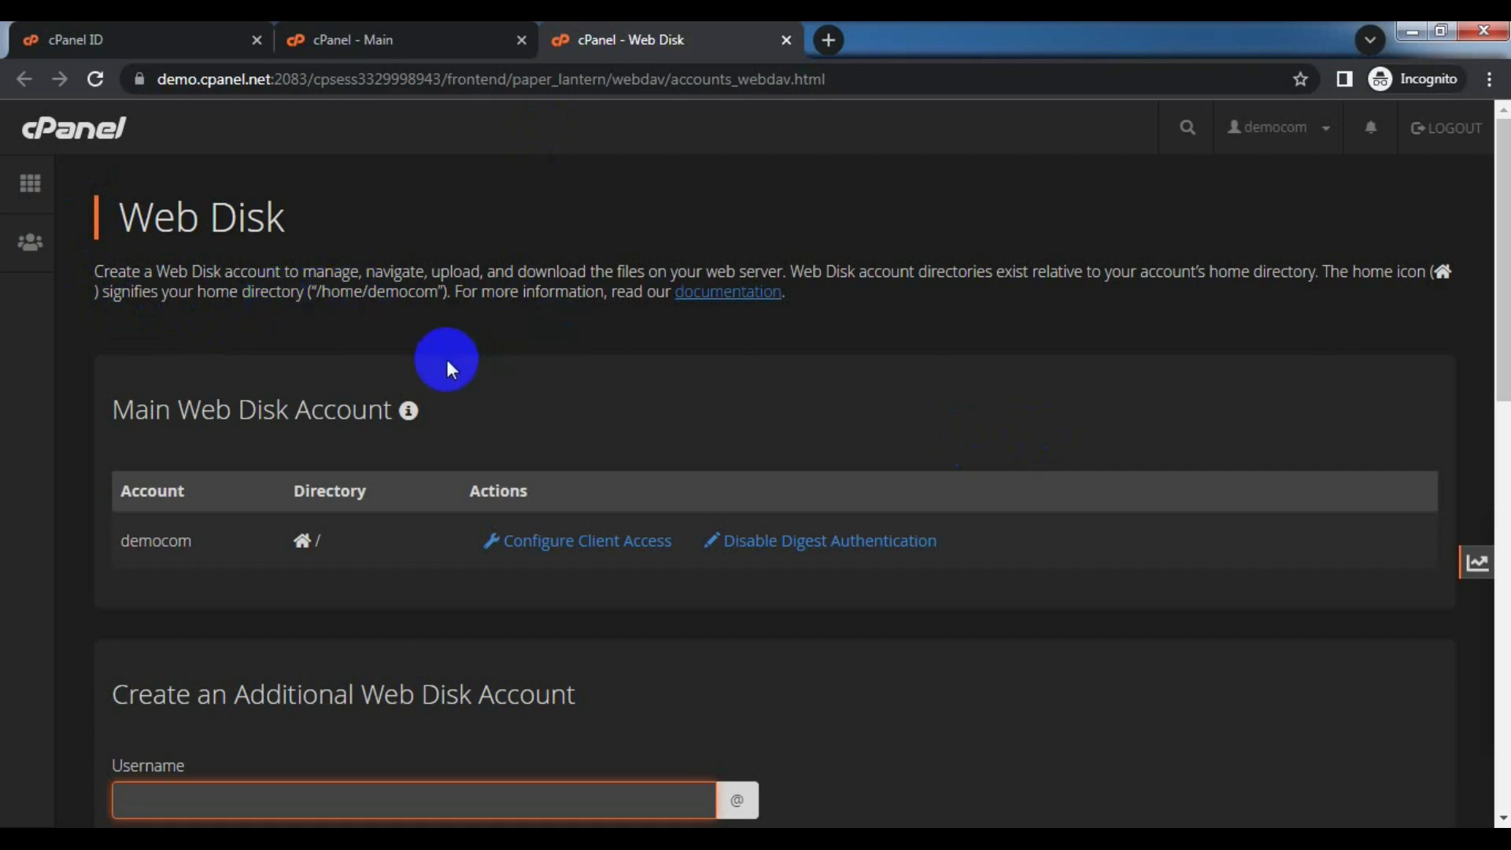
scroll(445, 356, "down", 3)
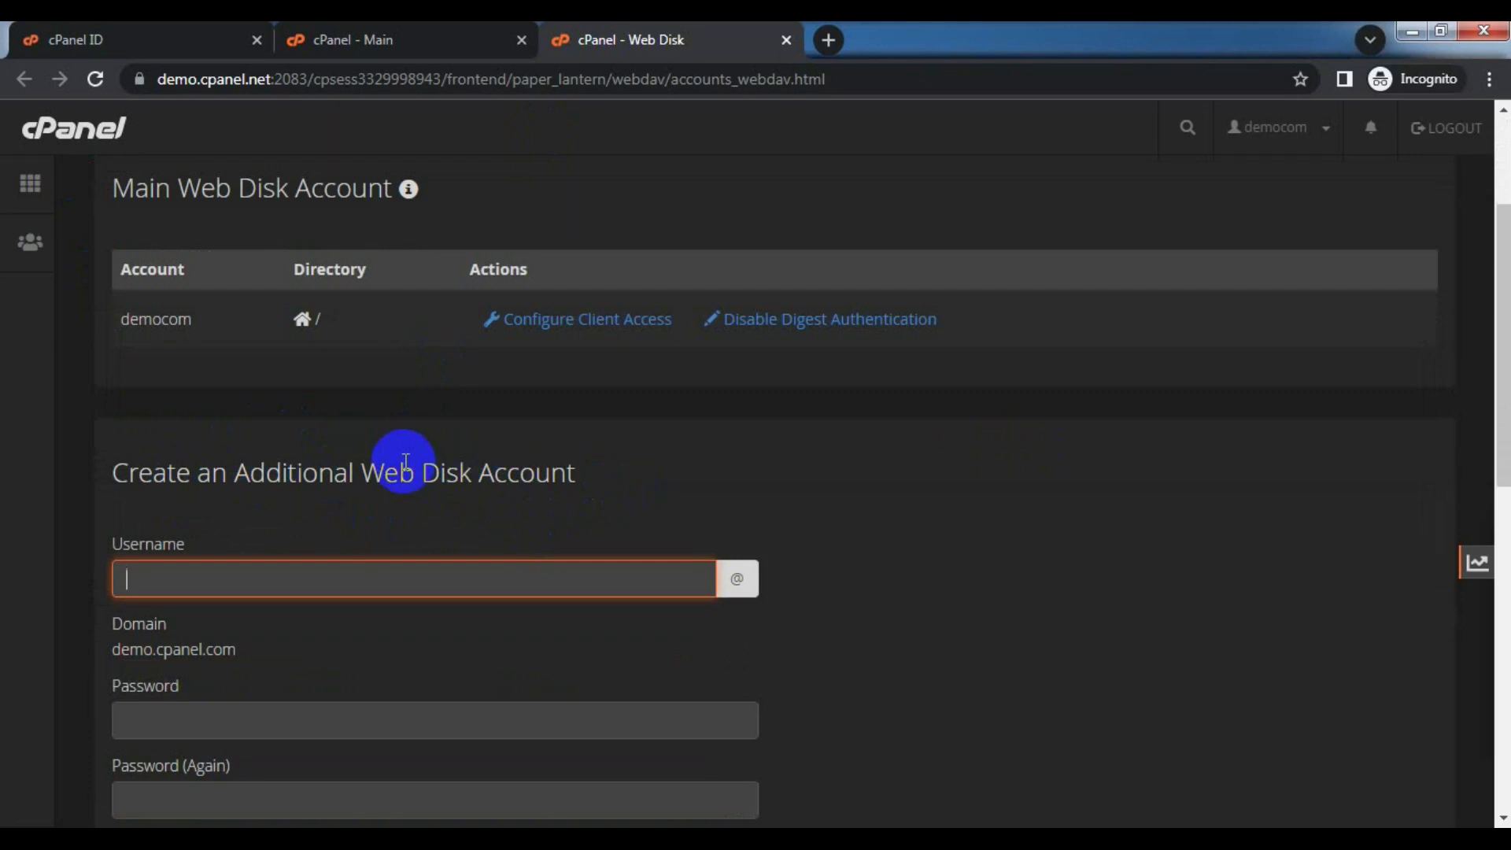
scroll(405, 461, "down", 4)
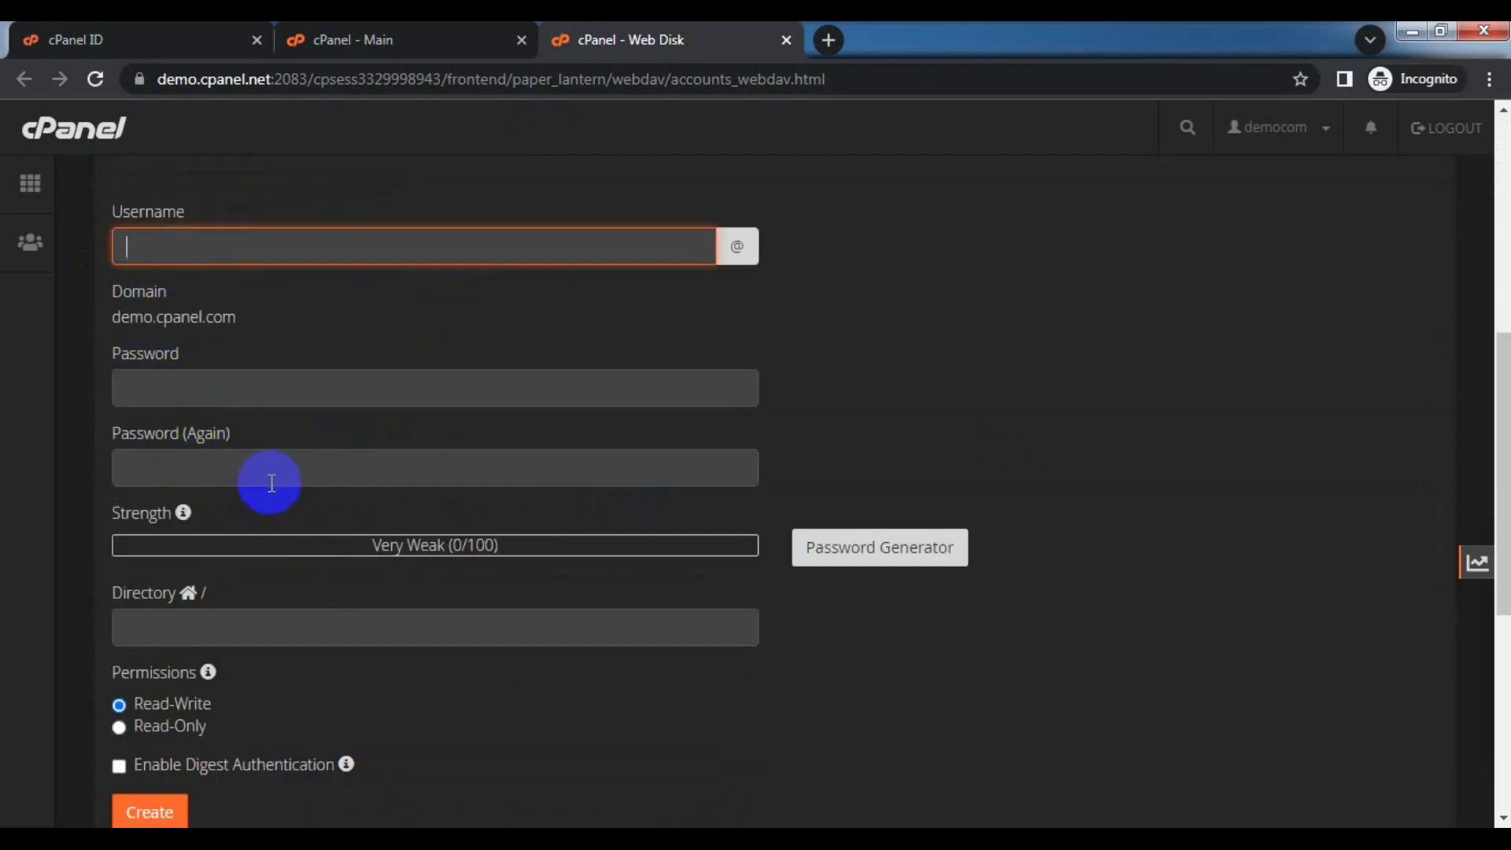
scroll(409, 551, "down", 2)
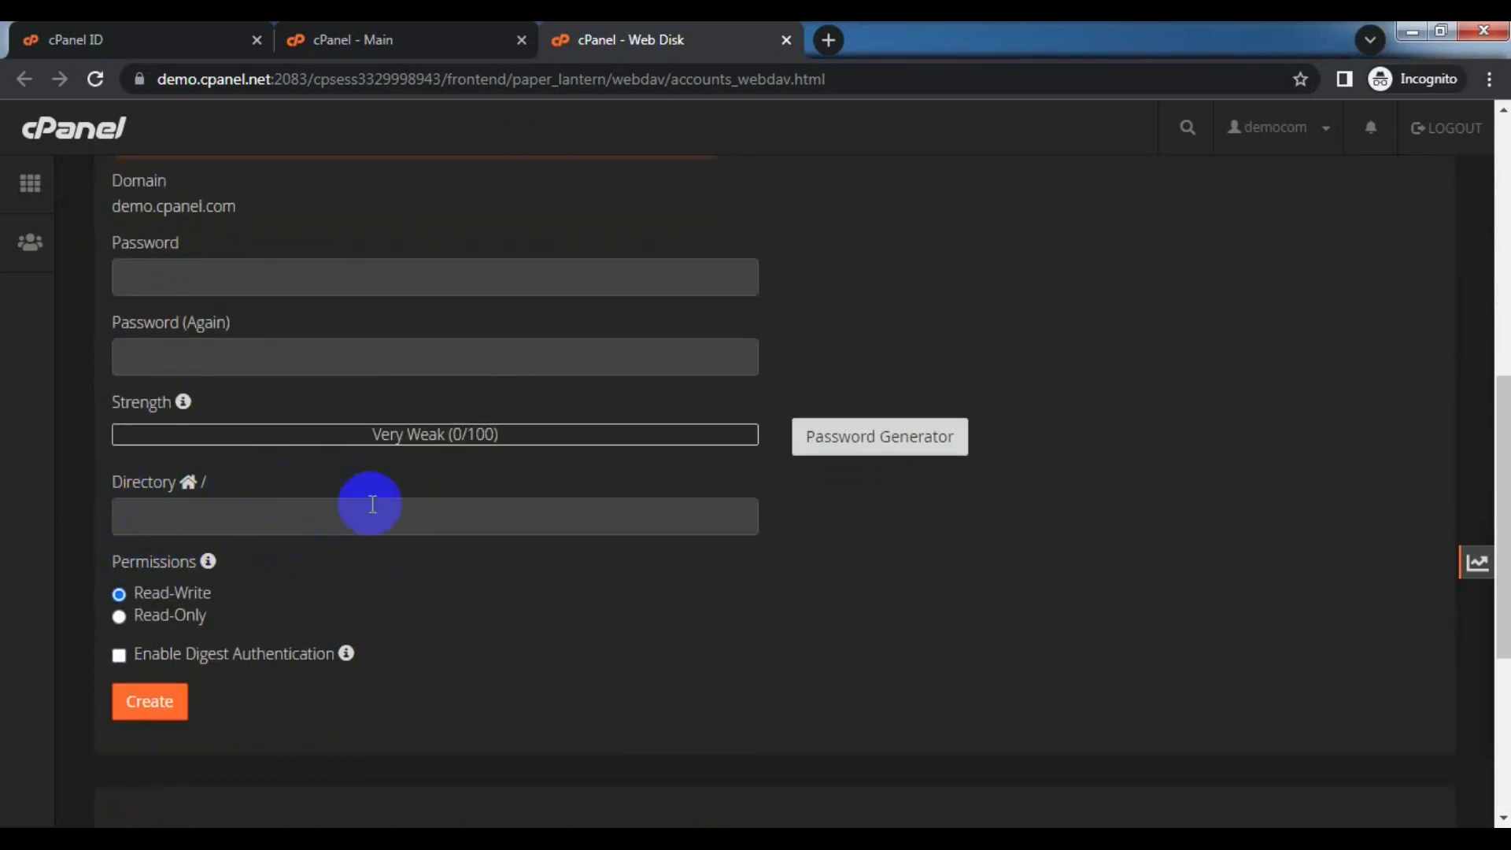
scroll(796, 561, "up", 8)
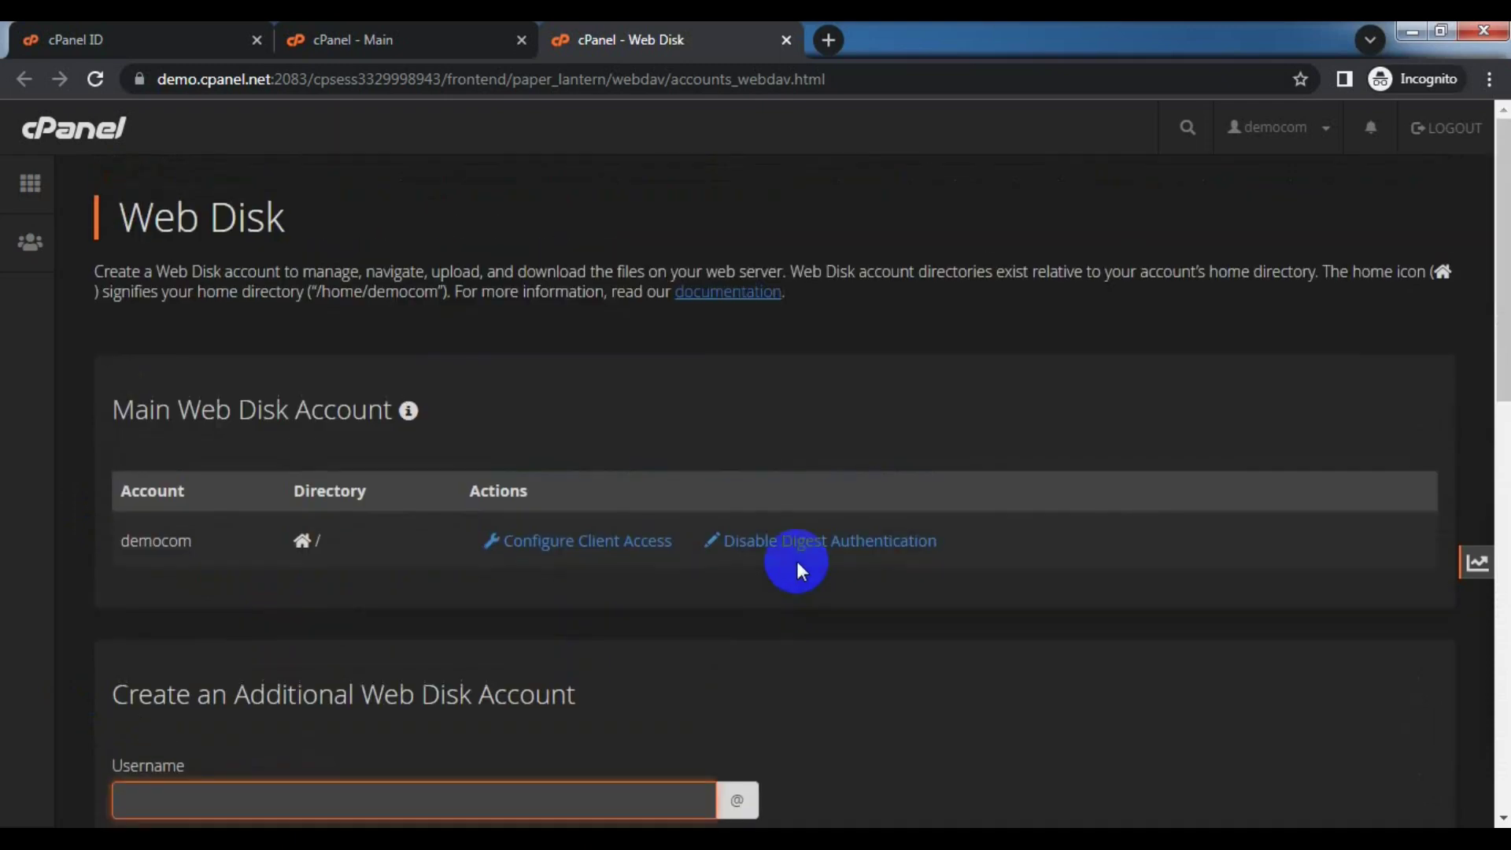
Open the Backup page from the cPanel main page in a new browser tab, closing the Web Disk tab.
left_click(354, 33)
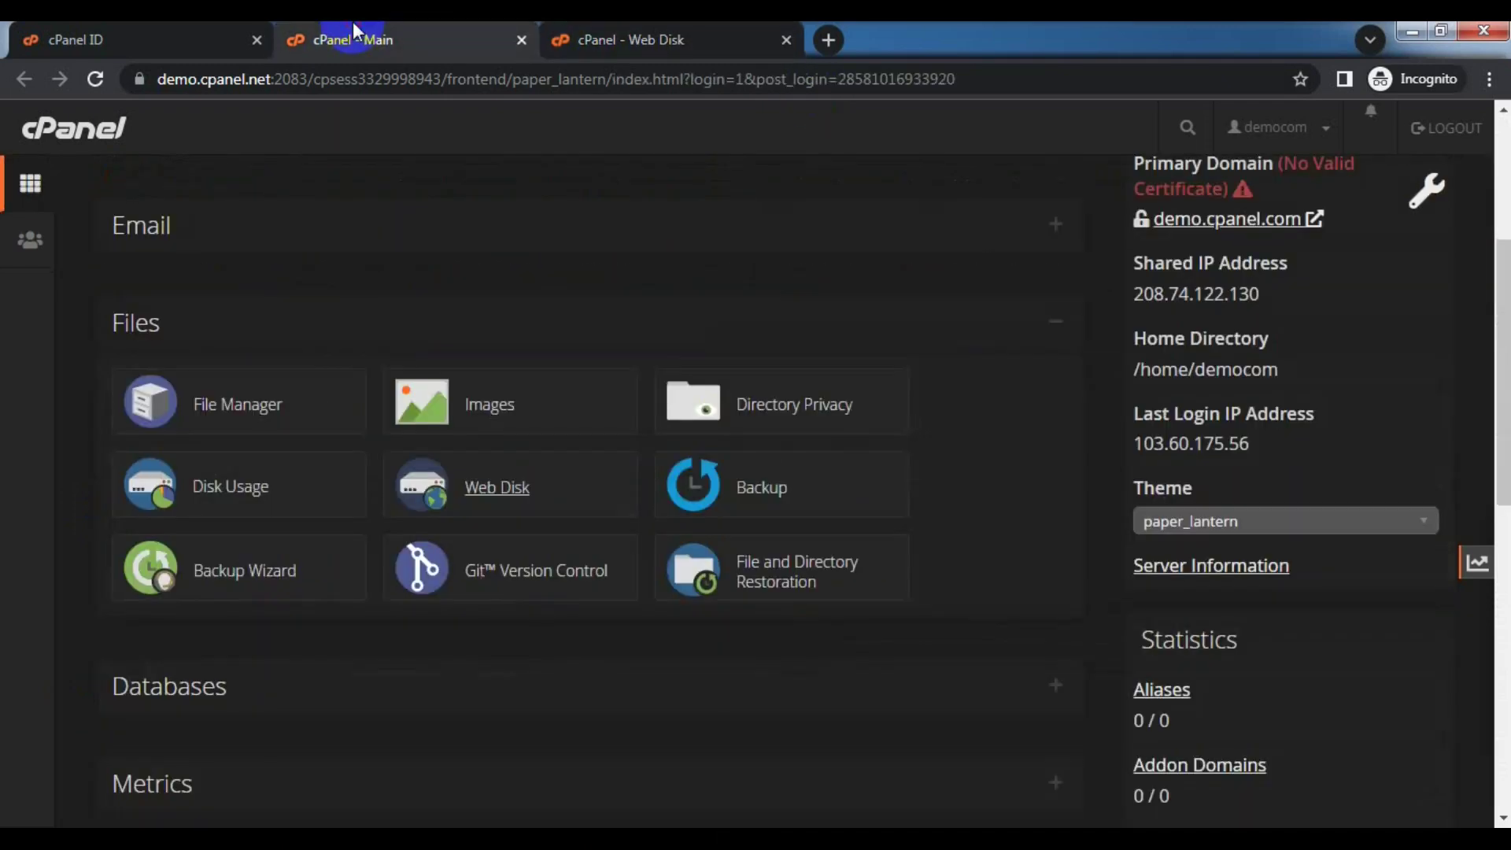
right_click(731, 485)
left_click(810, 503)
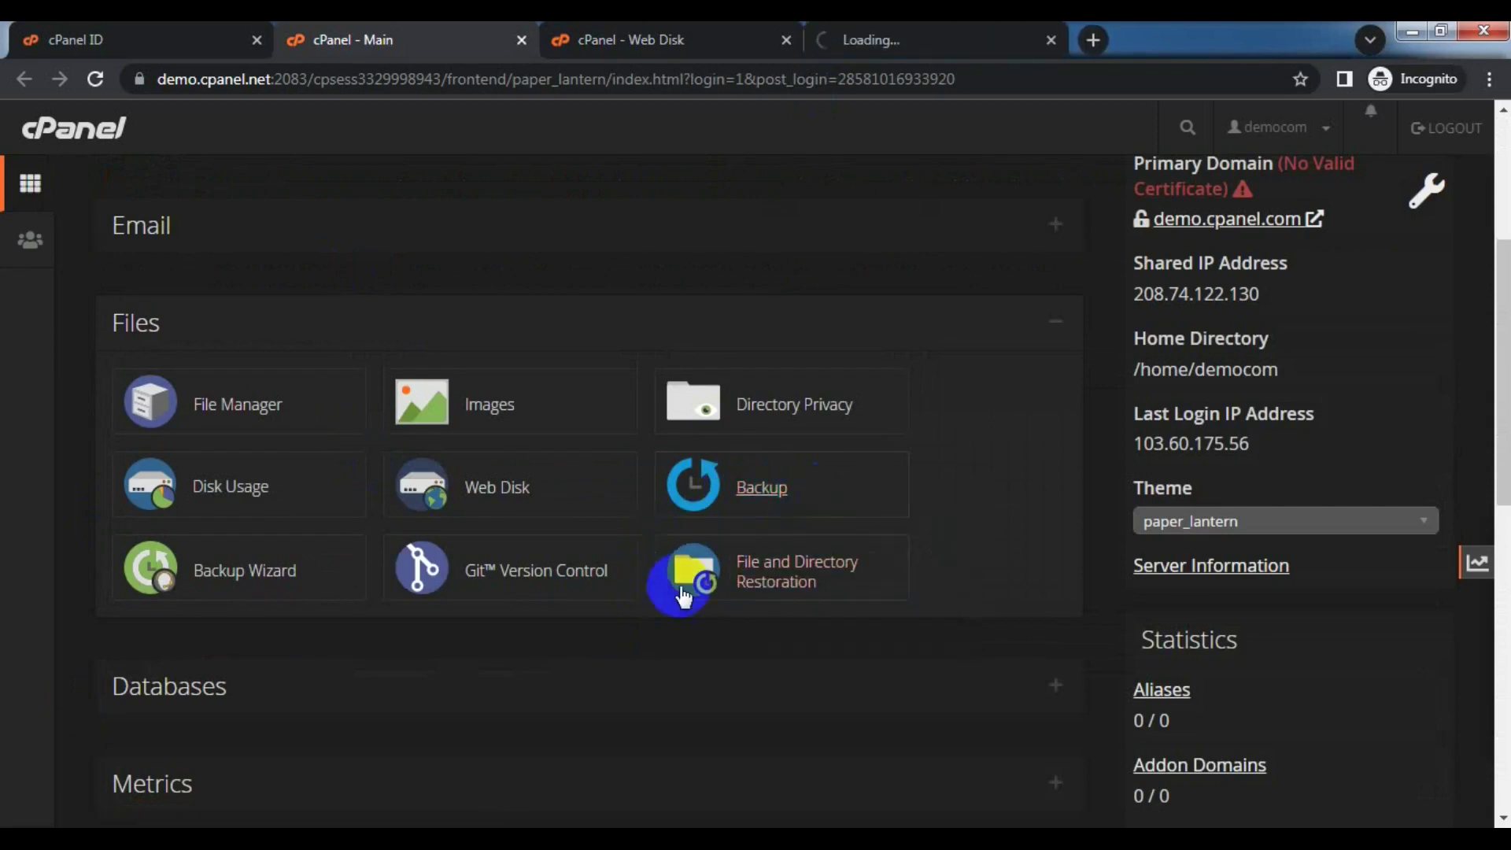
left_click(957, 25)
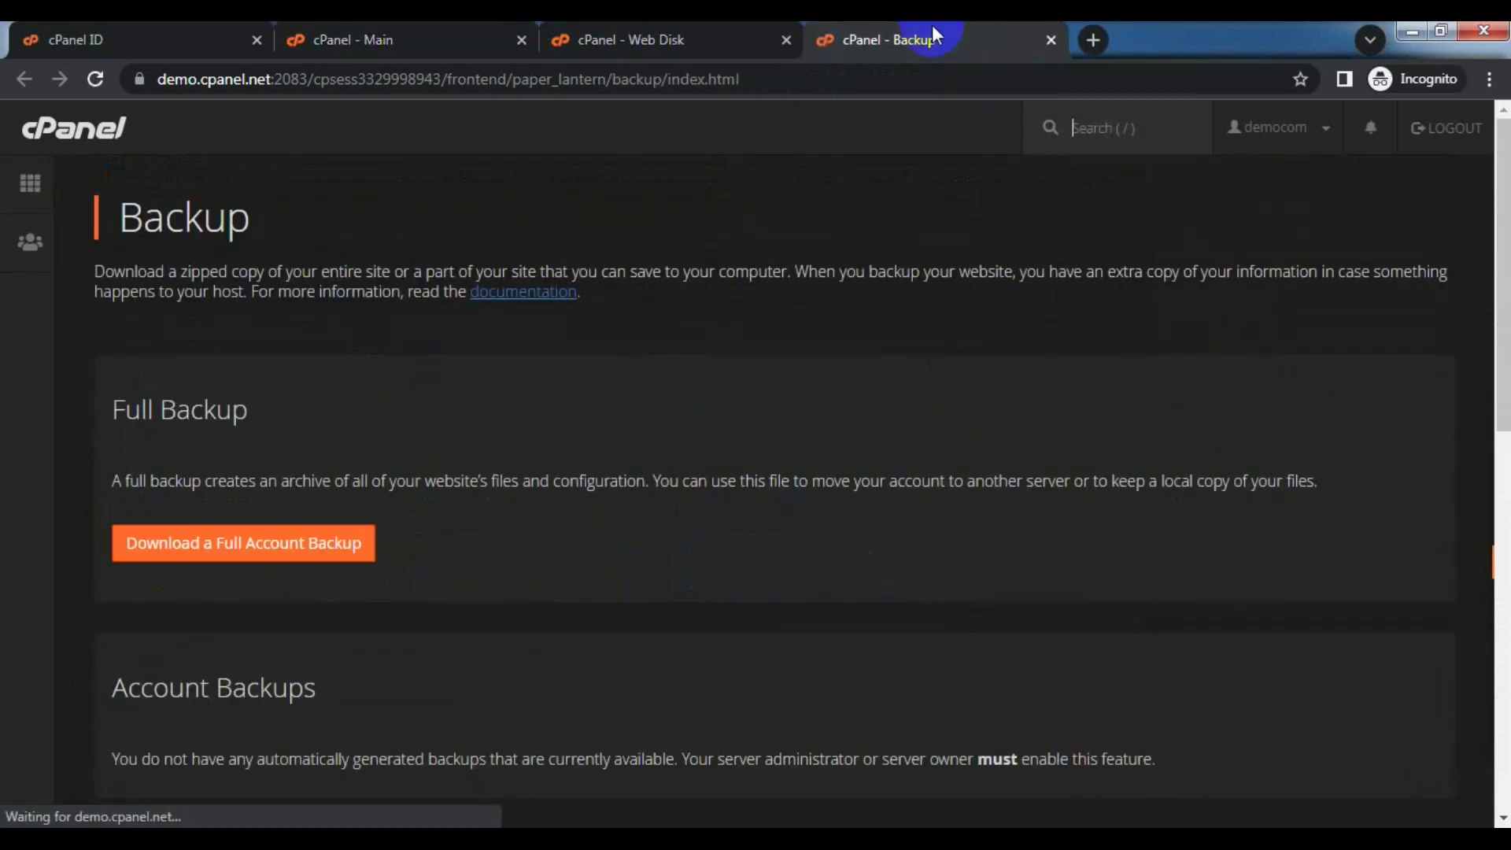
left_click(790, 38)
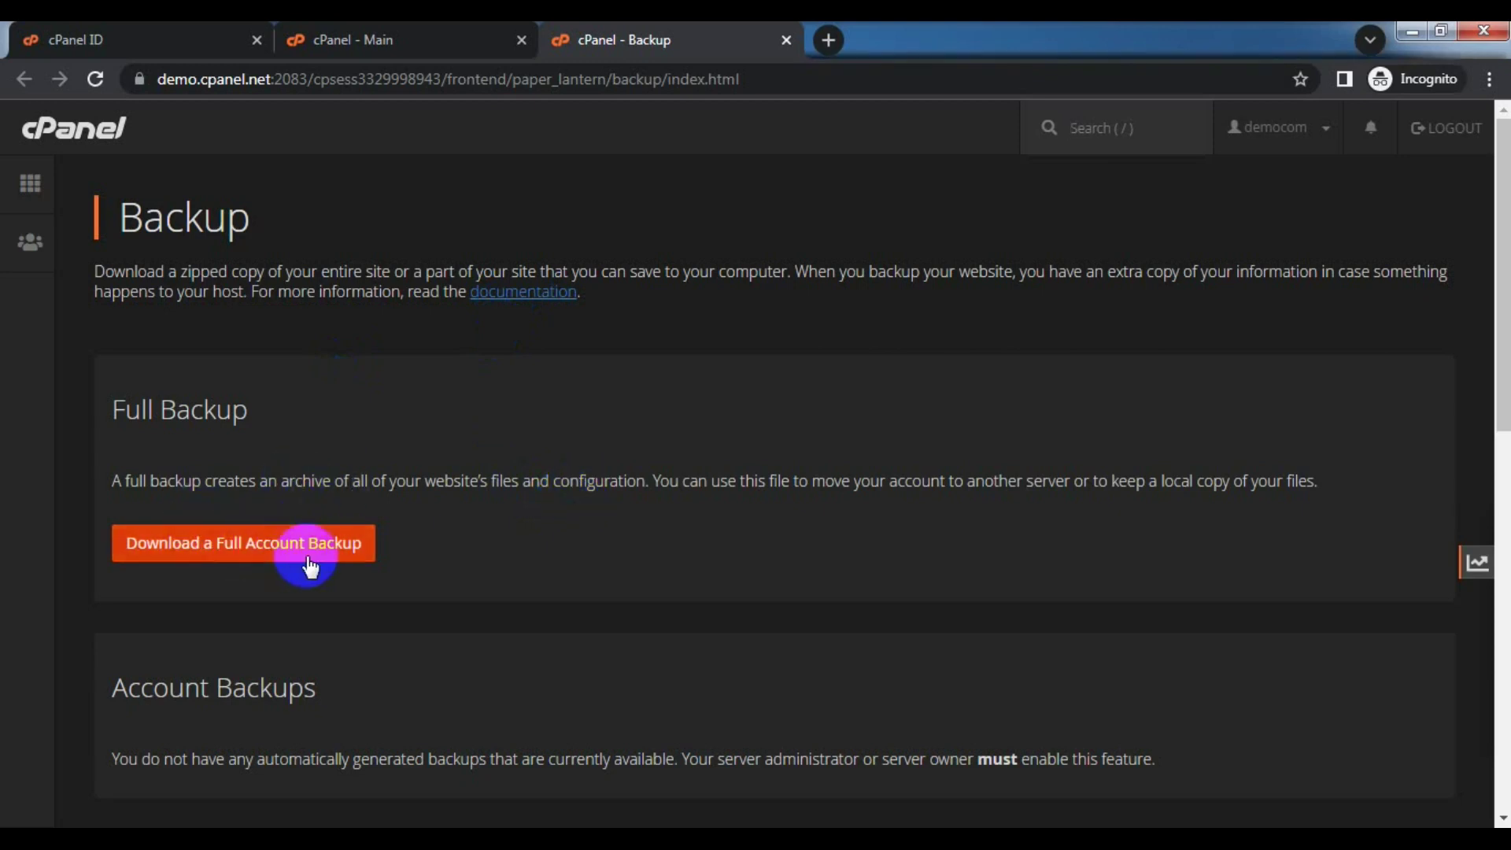
left_click(226, 549)
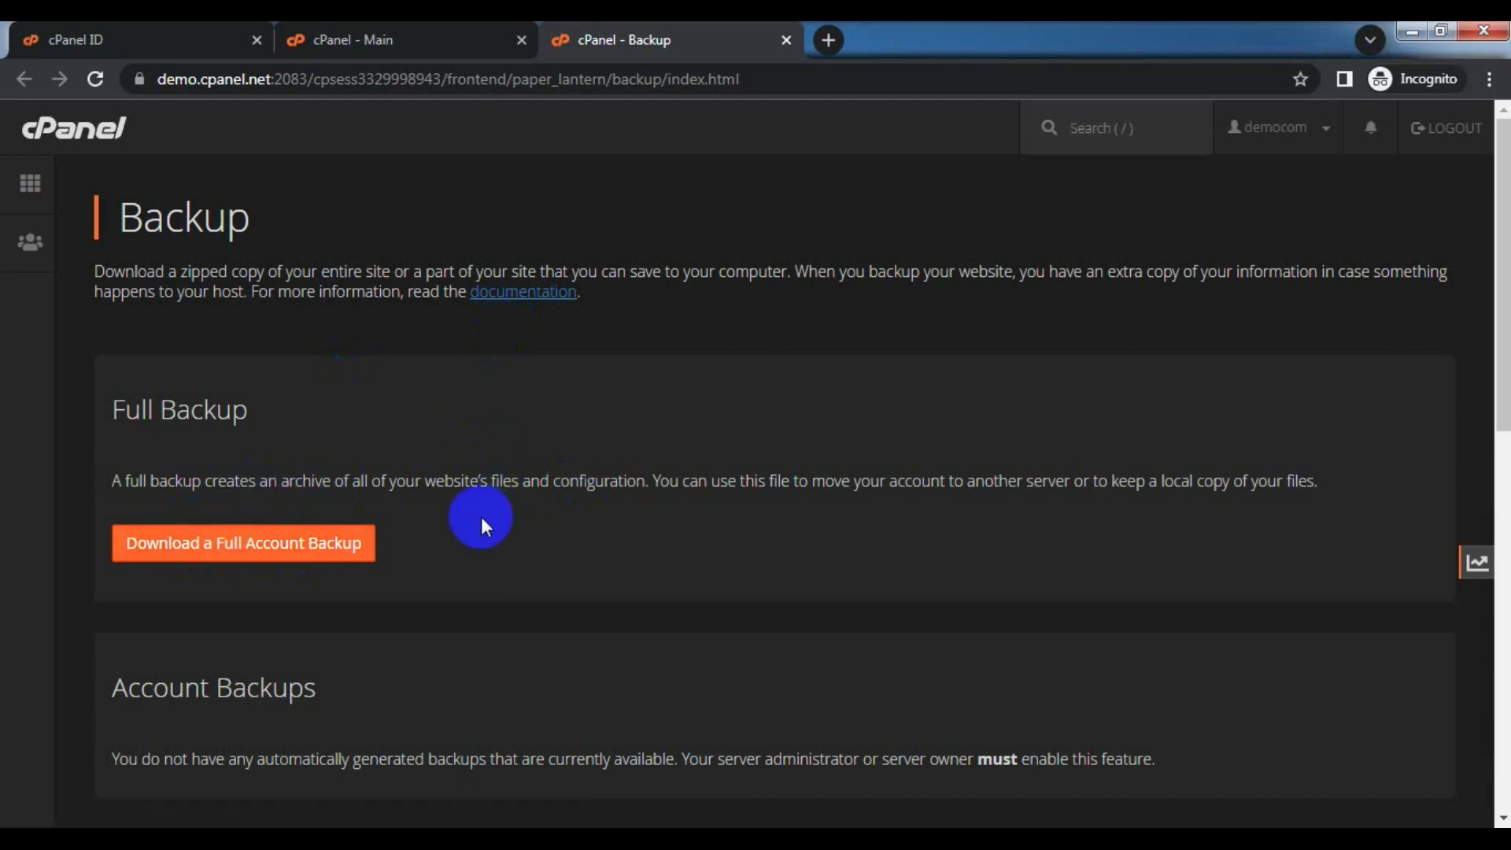